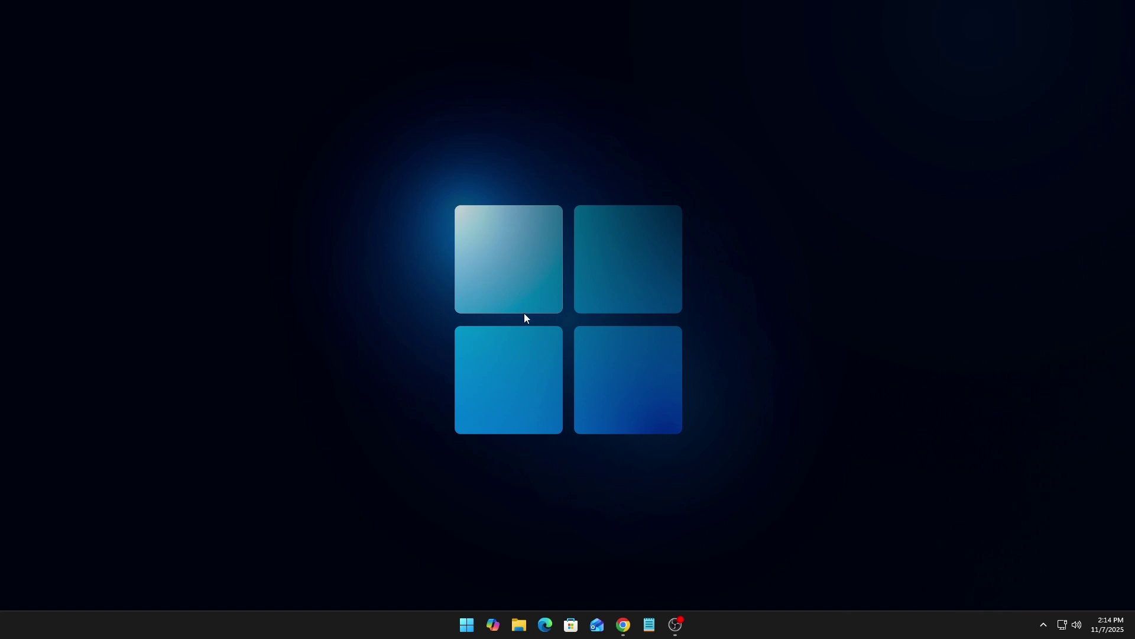
# Step: Set the browser aside and launch ISLC.exe from the Downloads > ISLC v1.0.3.7 folder
pyautogui.click(625, 621)
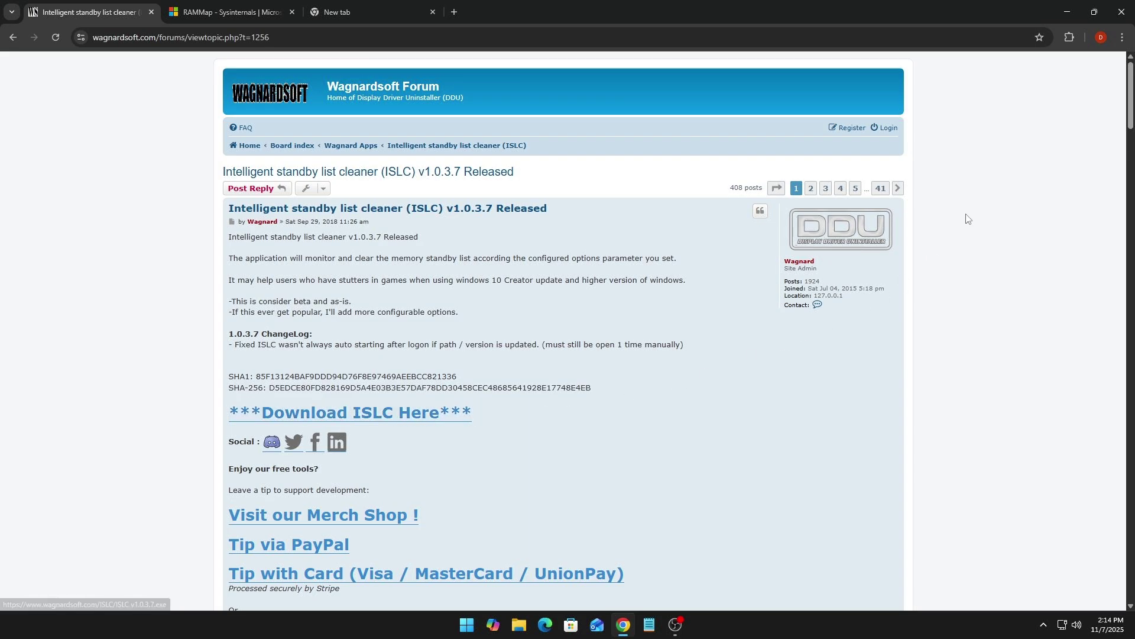
pyautogui.click(1063, 5)
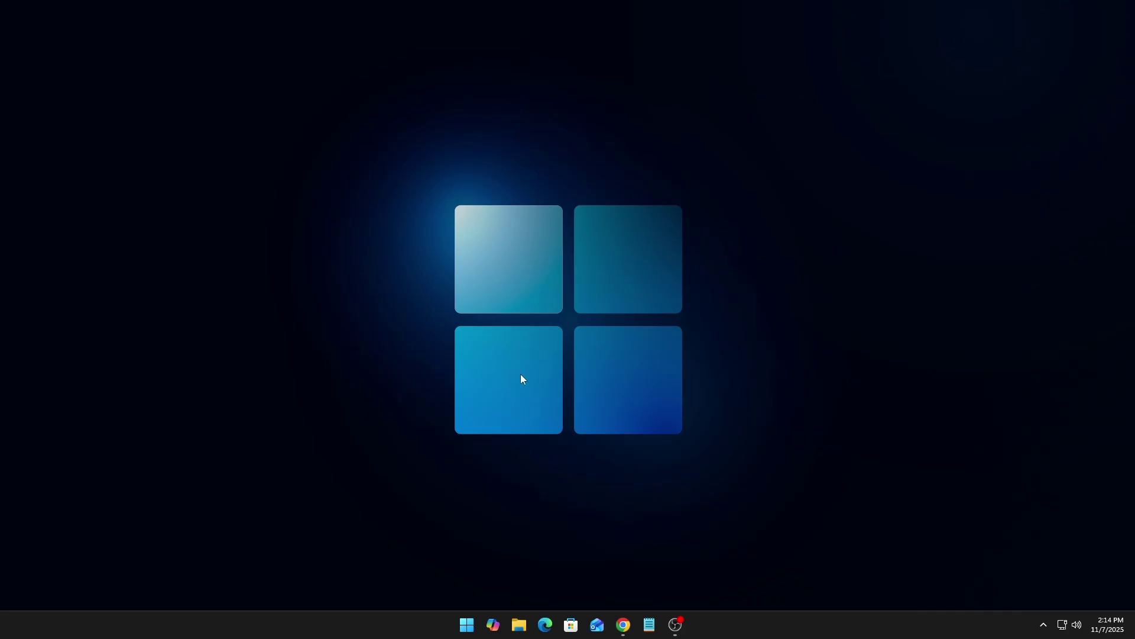
pyautogui.click(519, 624)
pyautogui.click(367, 255)
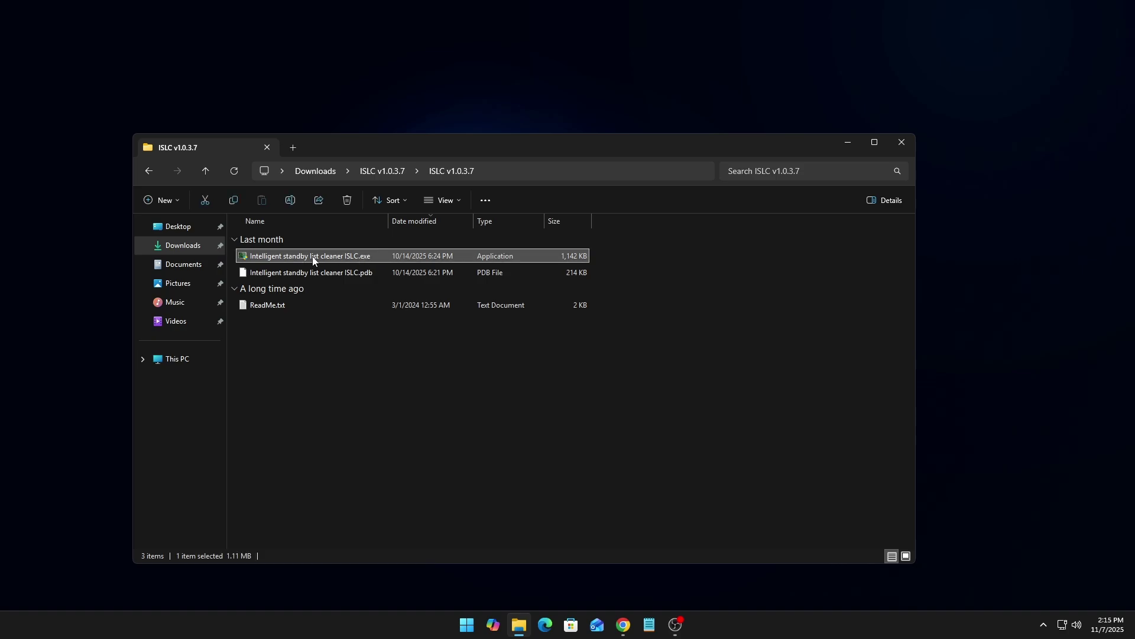
pyautogui.doubleClick(436, 258)
# Step: Close Explorer and leave 'Start ISLC minimized' and 'Launch ISLC on user logon' both enabled
pyautogui.click(901, 142)
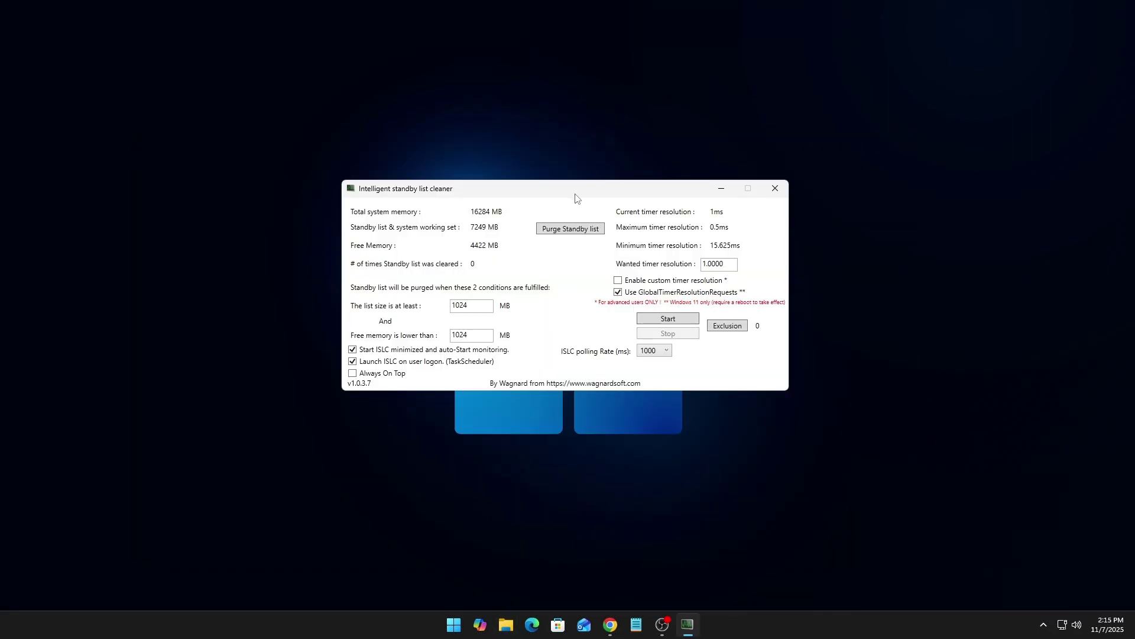
pyautogui.click(353, 350)
pyautogui.click(354, 349)
pyautogui.click(351, 360)
pyautogui.click(351, 360)
# Step: Show Task Manager's Memory performance page for the 16.0 GB of RAM, with its more-options menu
pyautogui.rightClick(453, 624)
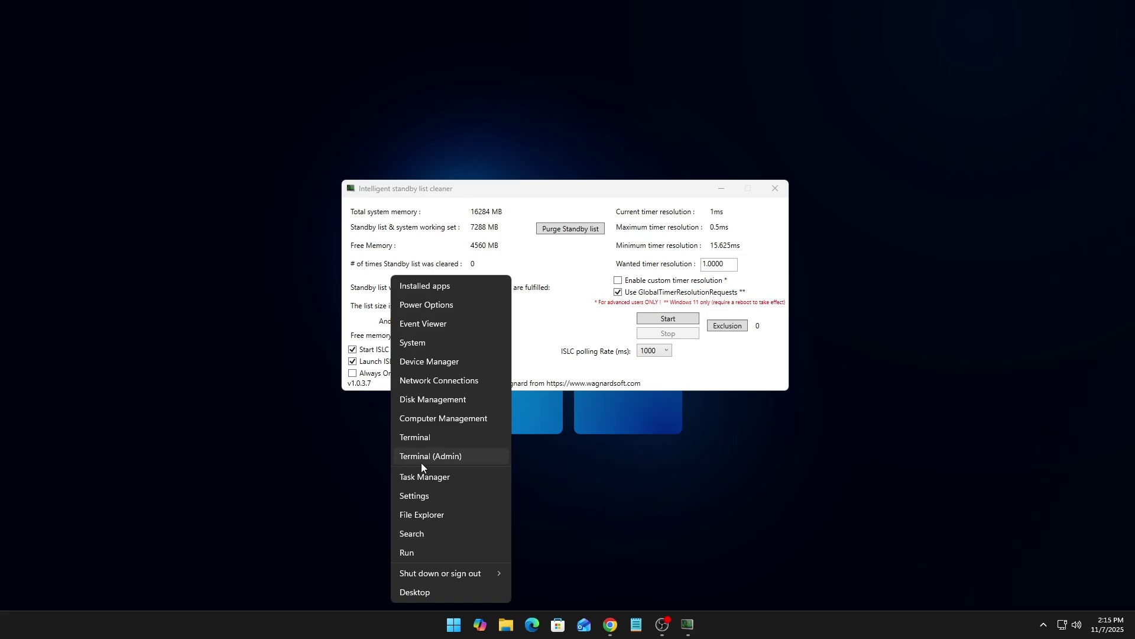
pyautogui.click(437, 477)
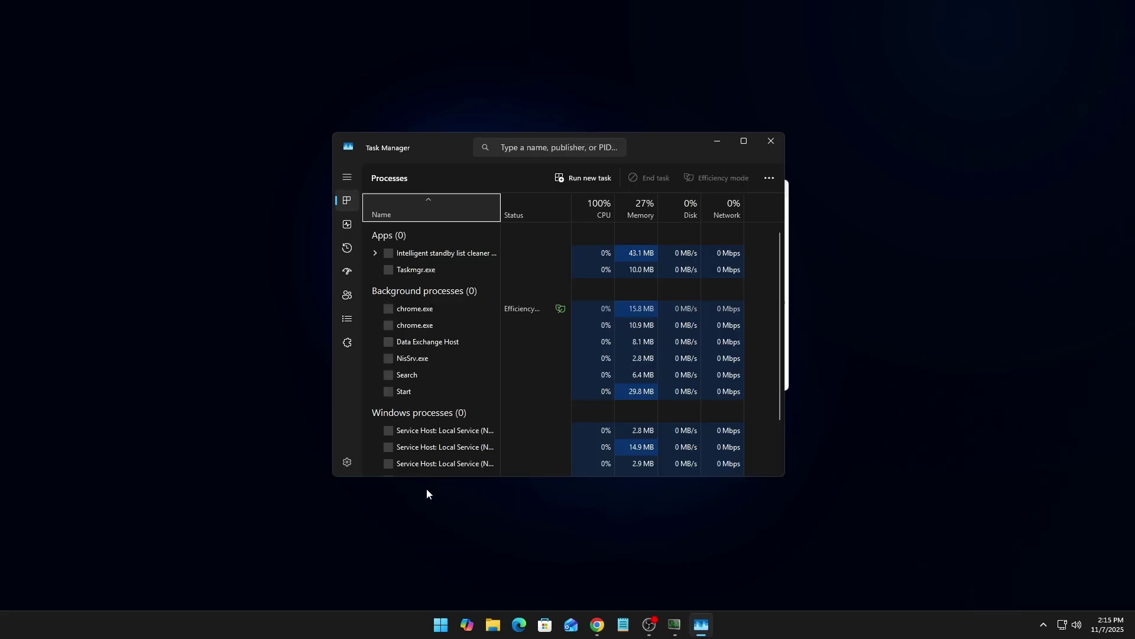
pyautogui.click(348, 224)
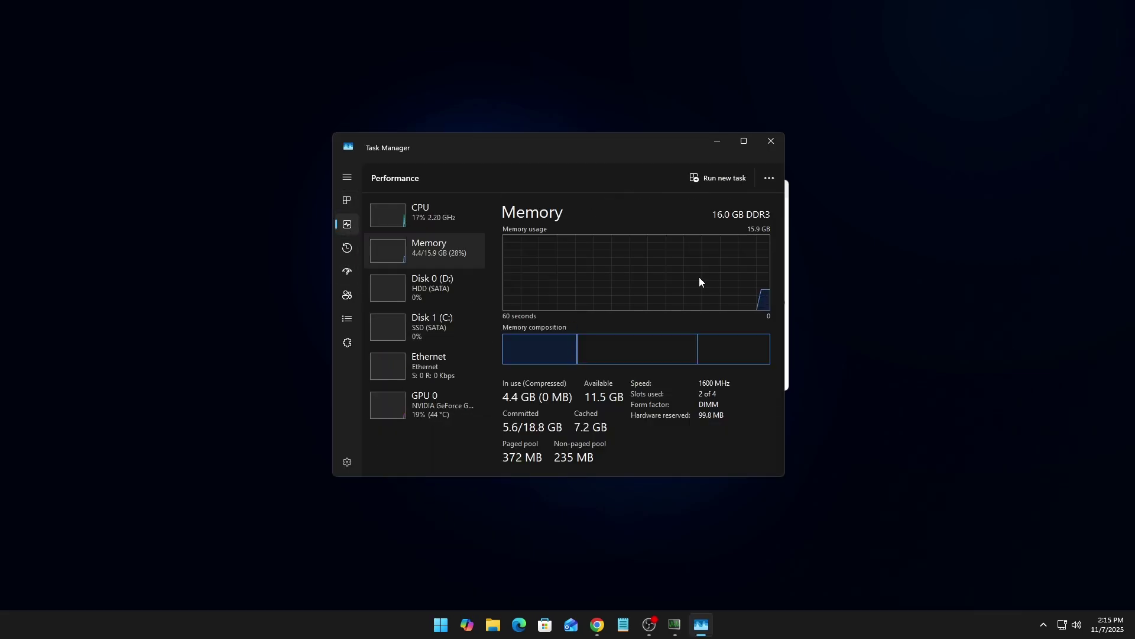
pyautogui.click(770, 178)
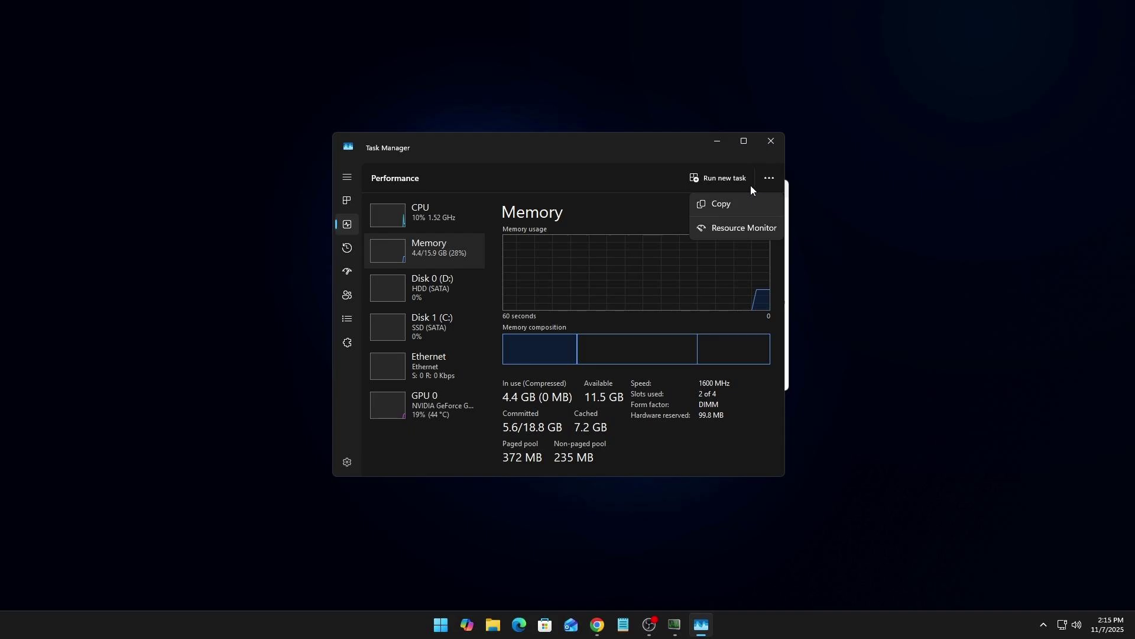
# Step: View Resource Monitor's Memory tab showing 16284 MB total and 16384 MB installed
pyautogui.click(730, 228)
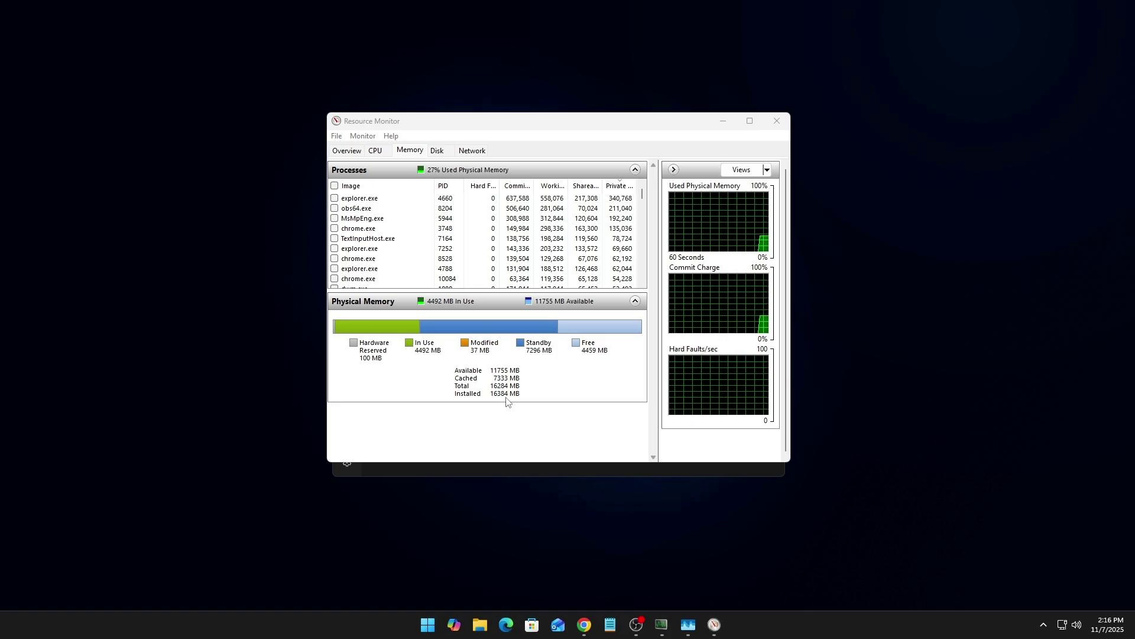
pyautogui.press('super')
# Step: Open Calculator and compute 16384 ÷ 2 = 8,192
pyautogui.write('calculator')
pyautogui.click(430, 296)
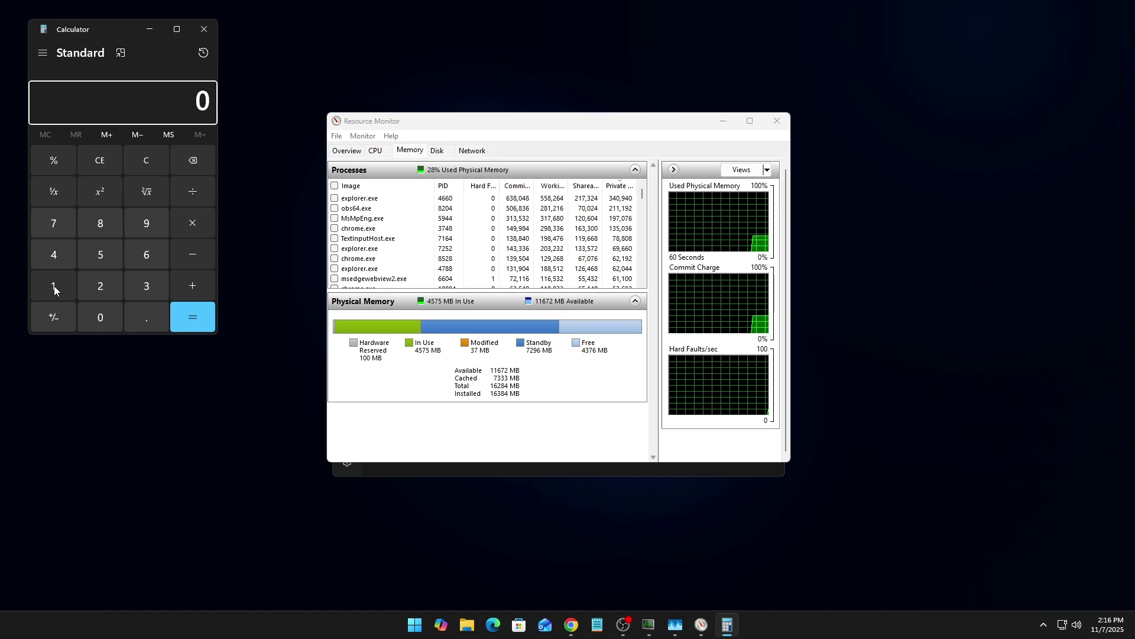
pyautogui.click(55, 285)
pyautogui.click(151, 257)
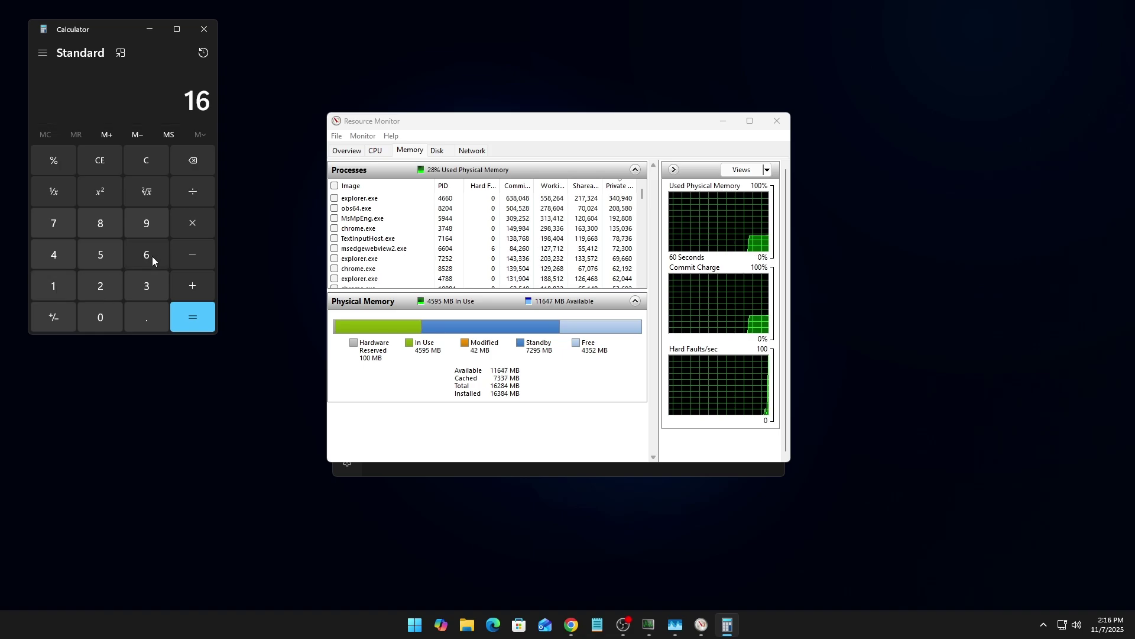
pyautogui.click(151, 286)
pyautogui.click(100, 229)
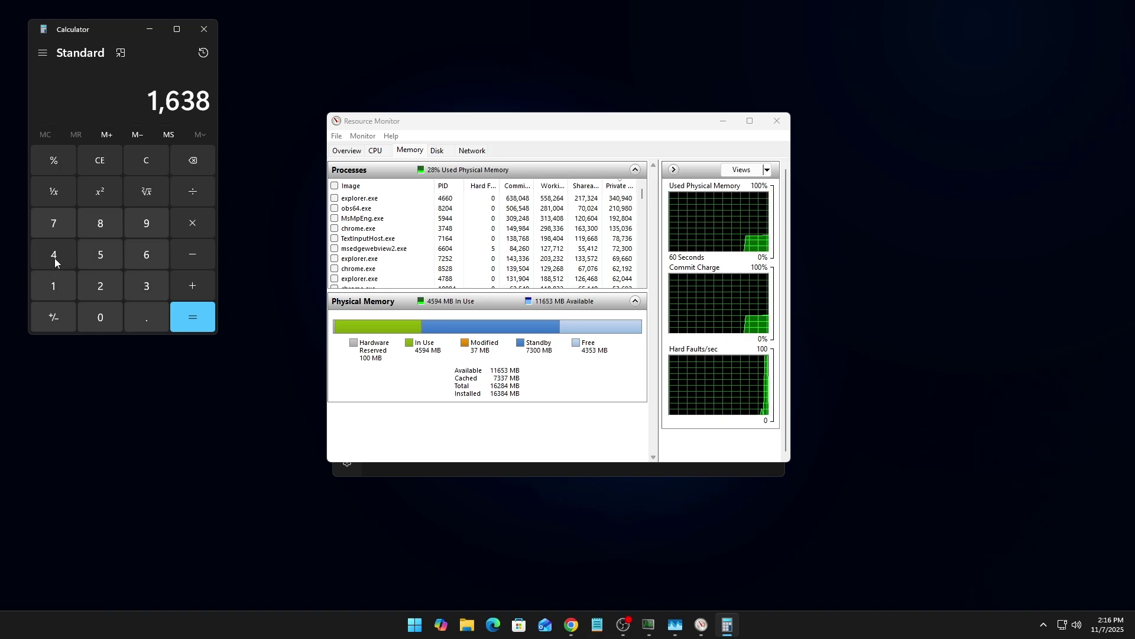
pyautogui.click(55, 258)
pyautogui.click(192, 193)
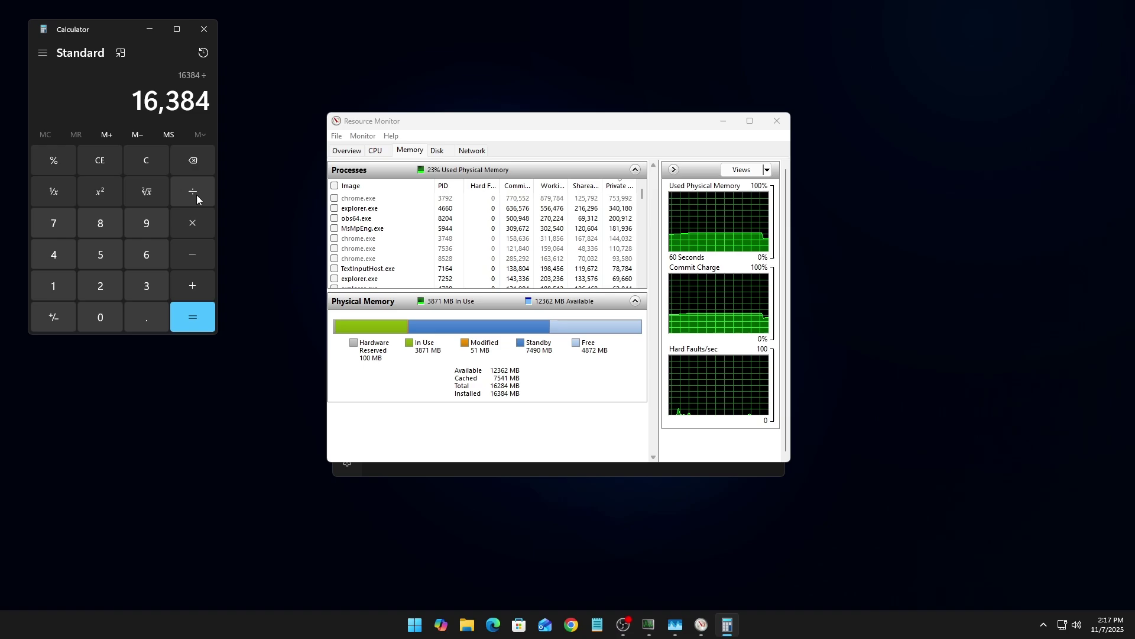
pyautogui.click(100, 290)
pyautogui.click(193, 317)
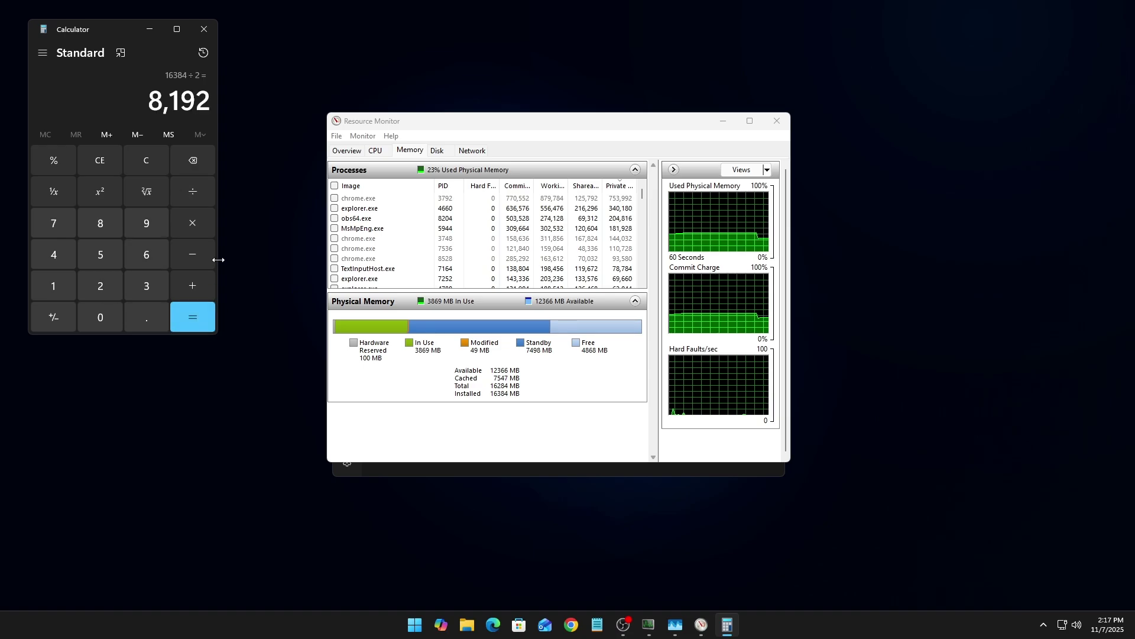
# Step: Set the free-memory threshold to 8192 MB, purge the standby list once, and set wanted timer resolution to 0.5000
pyautogui.doubleClick(148, 105)
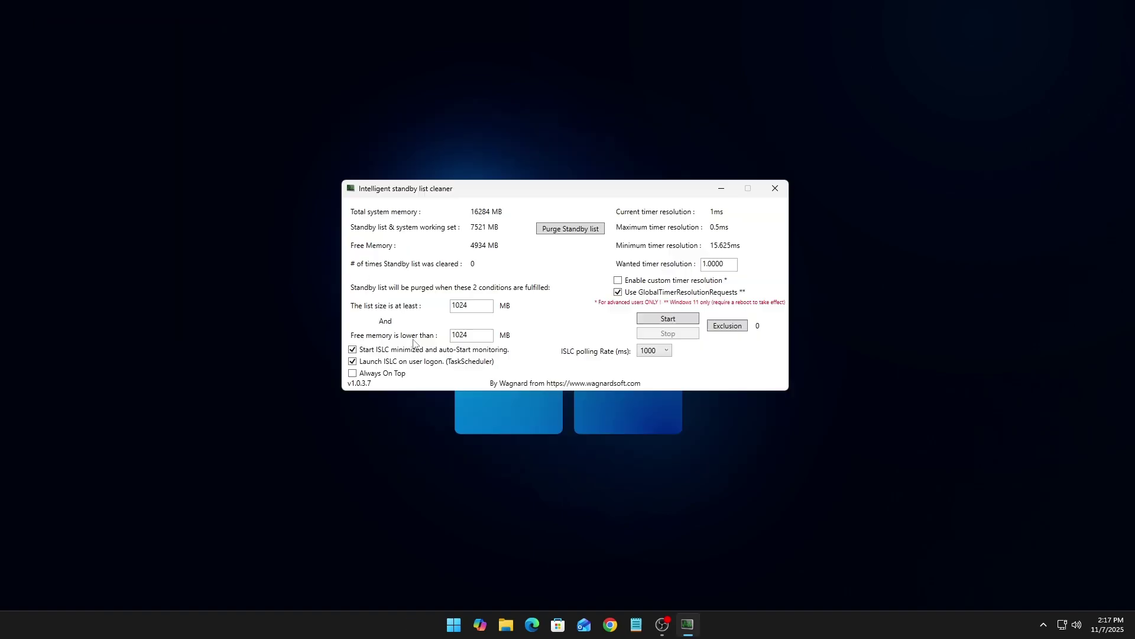
pyautogui.moveTo(476, 335); pyautogui.dragTo(429, 337)
pyautogui.write('819')
pyautogui.click(552, 232)
pyautogui.moveTo(731, 266); pyautogui.dragTo(699, 269)
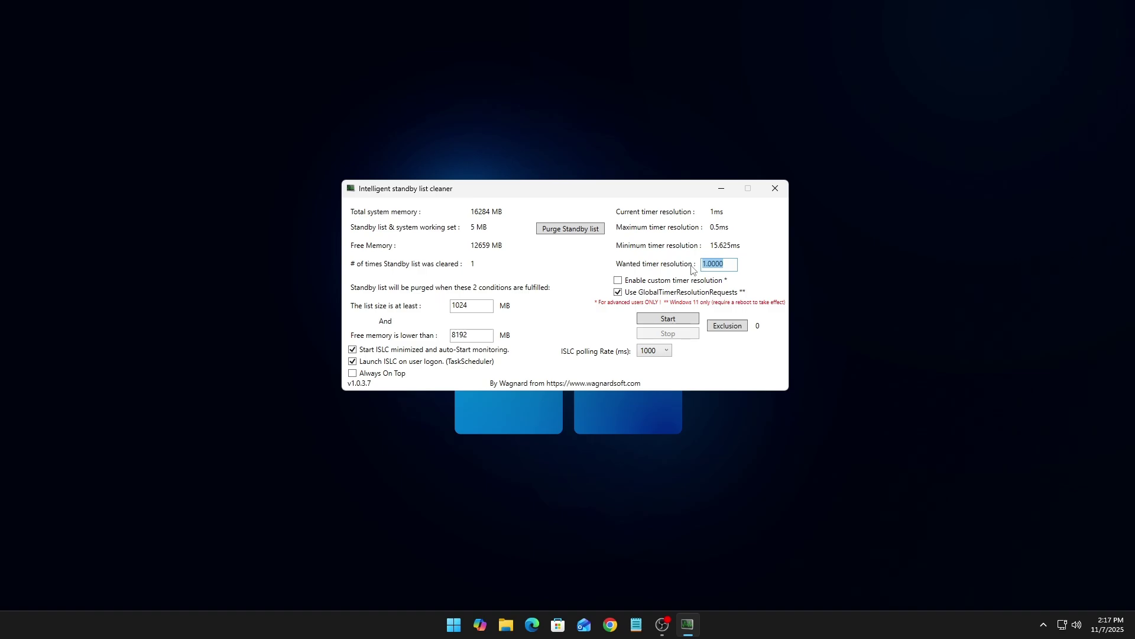
pyautogui.write('0')
# Step: Enable the 0.5 ms custom timer resolution, start monitoring, and purge the standby list again
pyautogui.click(653, 284)
pyautogui.click(663, 319)
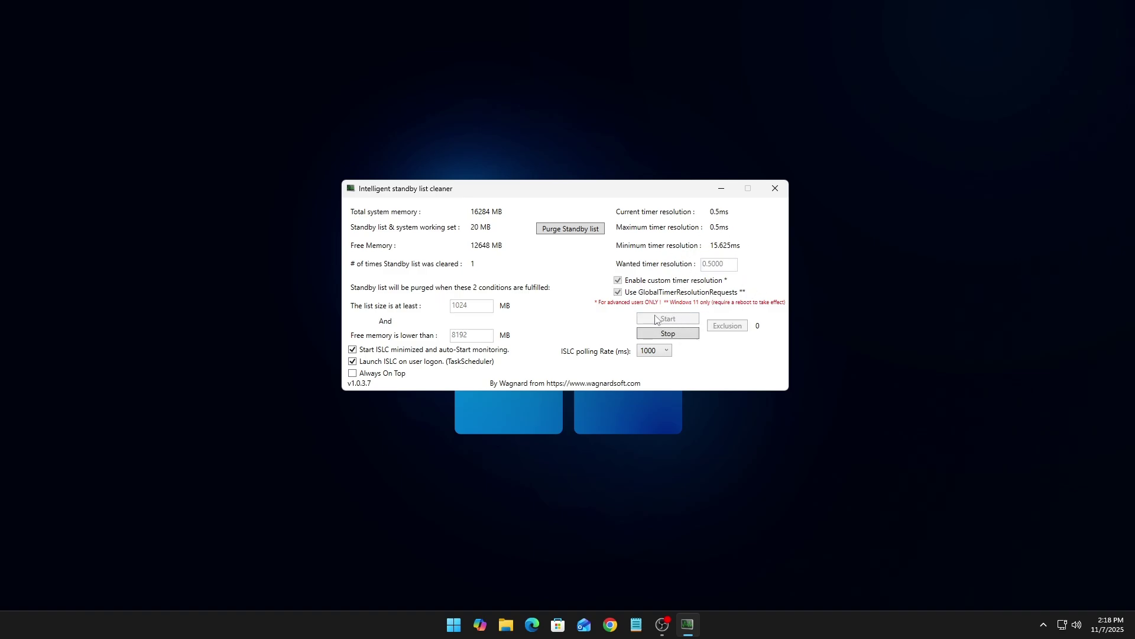
pyautogui.click(566, 233)
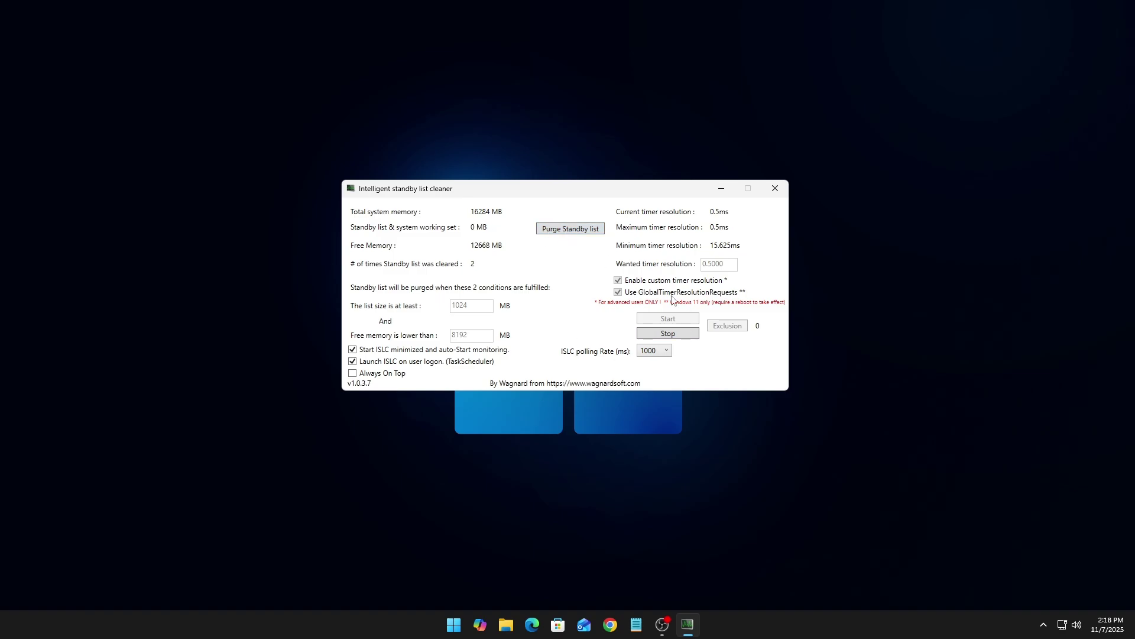